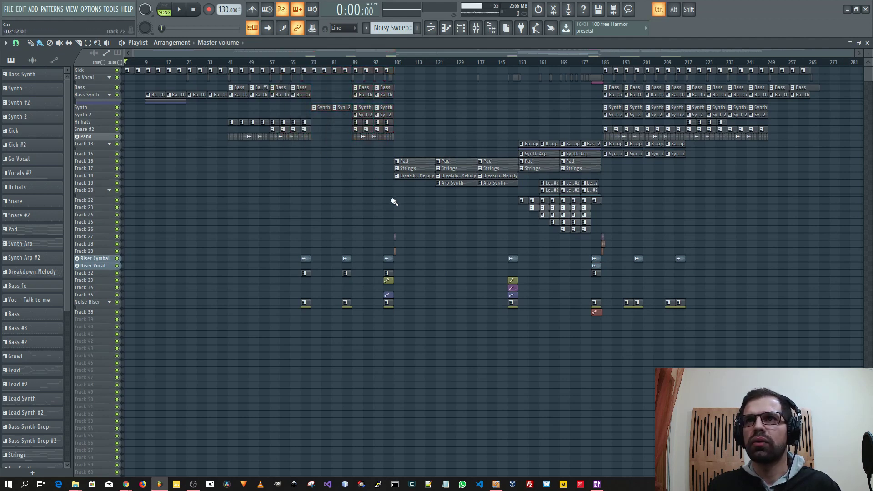
left_click_drag(398, 119, 502, 202)
left_click_drag(519, 119, 599, 243)
mouse_move(606, 179)
left_mouse_down()
mouse_move(769, 70)
mouse_move(815, 64)
mouse_move(345, 62)
mouse_move(126, 74)
left_mouse_up()
left_click(821, 69, "ctrl")
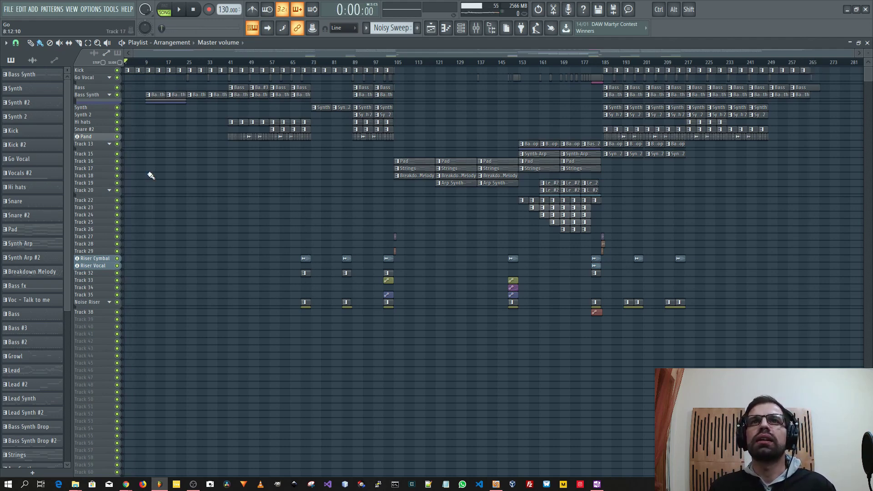
scroll(230, 175, "up", 2)
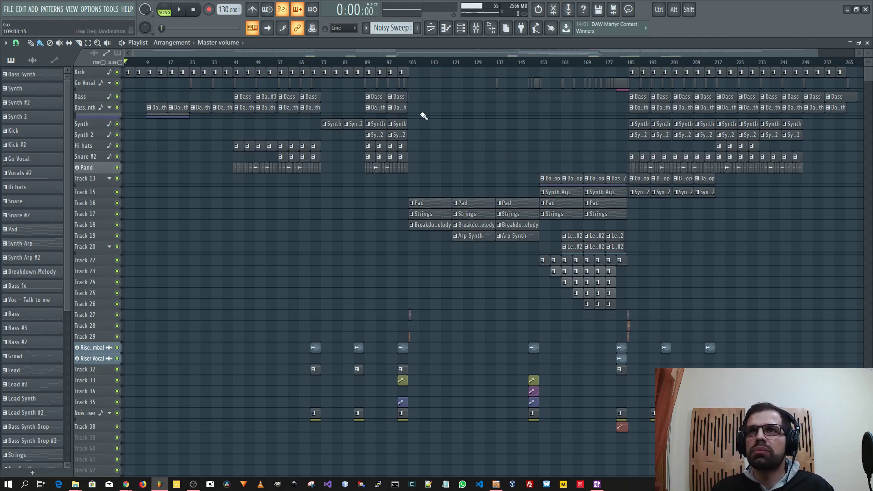
scroll(387, 77, "up", 3)
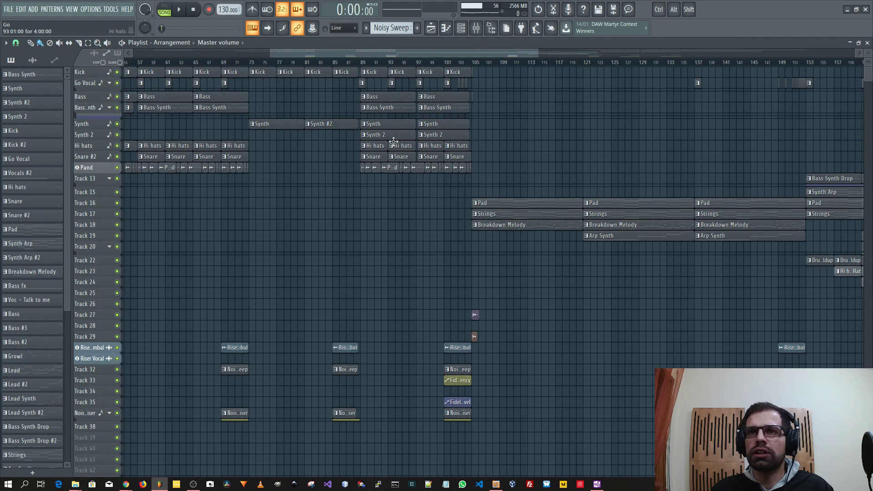
scroll(398, 139, "down", 3)
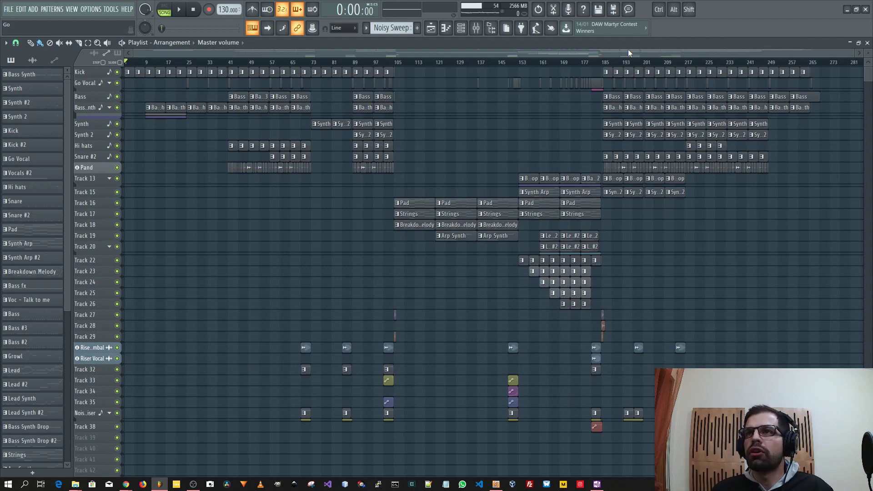
- Set the playlist snap to Step and make a time selection over the drop from 185:09:00 to 201:09:00
left_click_drag(689, 68, 605, 67)
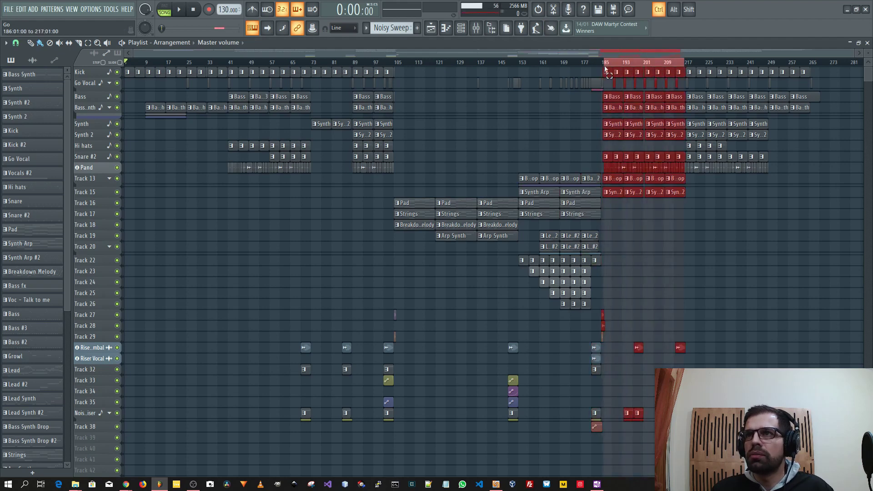
scroll(635, 93, "up", 8)
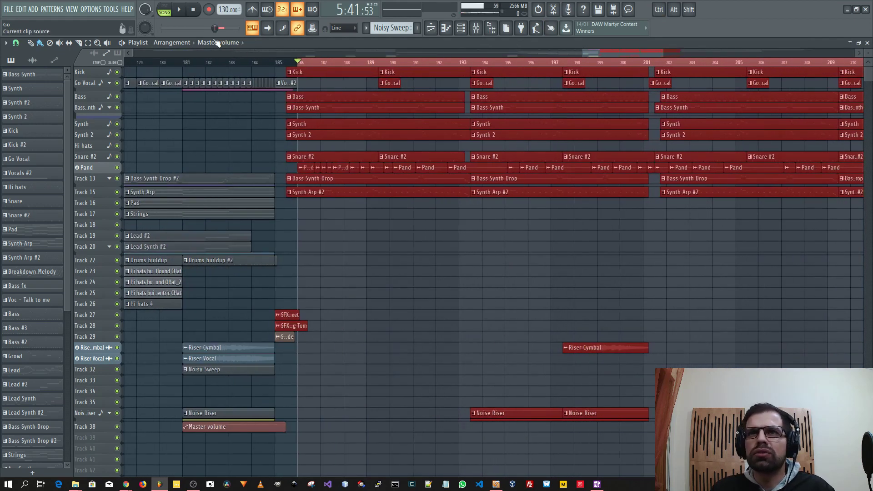
left_click(19, 45)
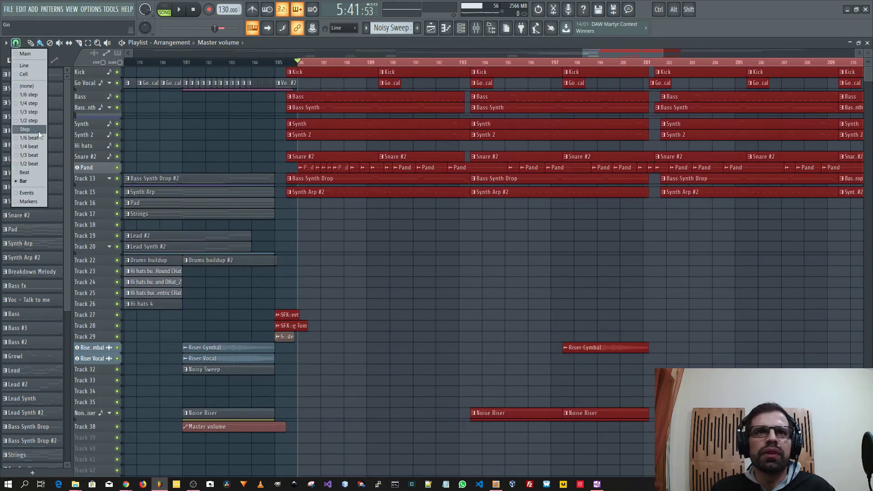
left_click(38, 131)
left_click_drag(289, 66, 654, 107)
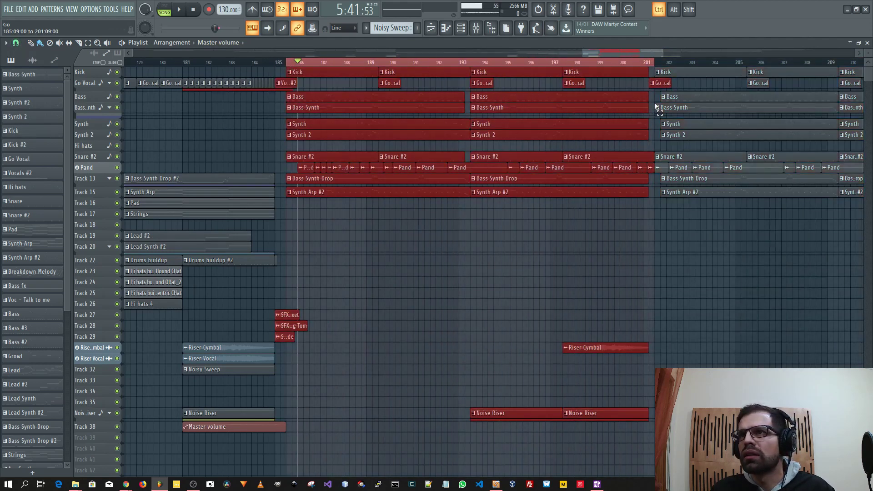
- Play the selected drop section from its beginning and deselect the clips
left_click(199, 10)
key("space")
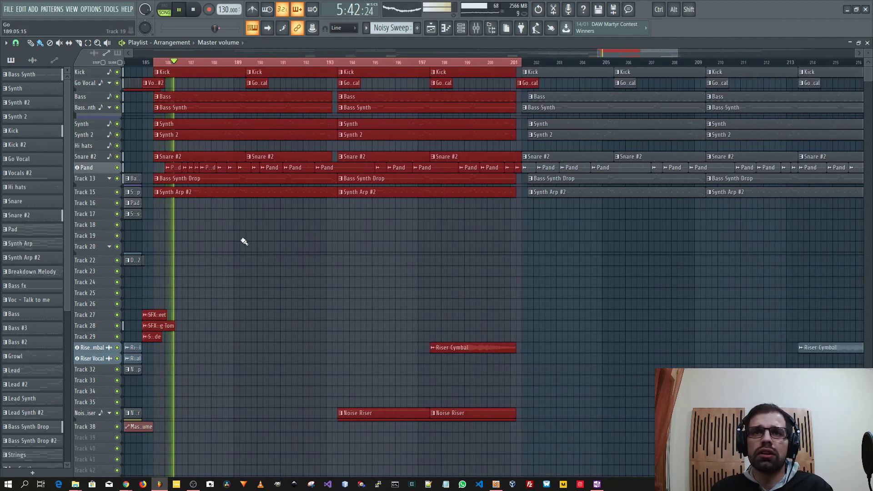
left_click(216, 235)
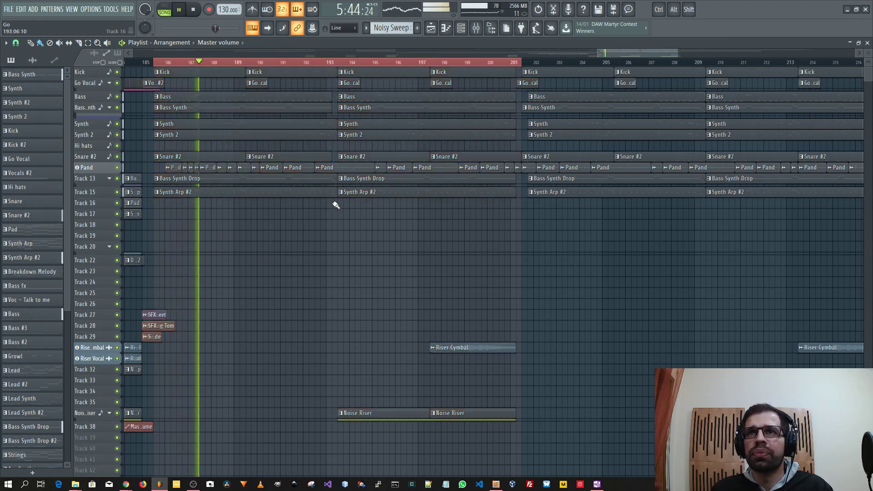
- Close the playlist, bring the mixer forward and display the Master track's effect chain, then stop playback
left_click(867, 43)
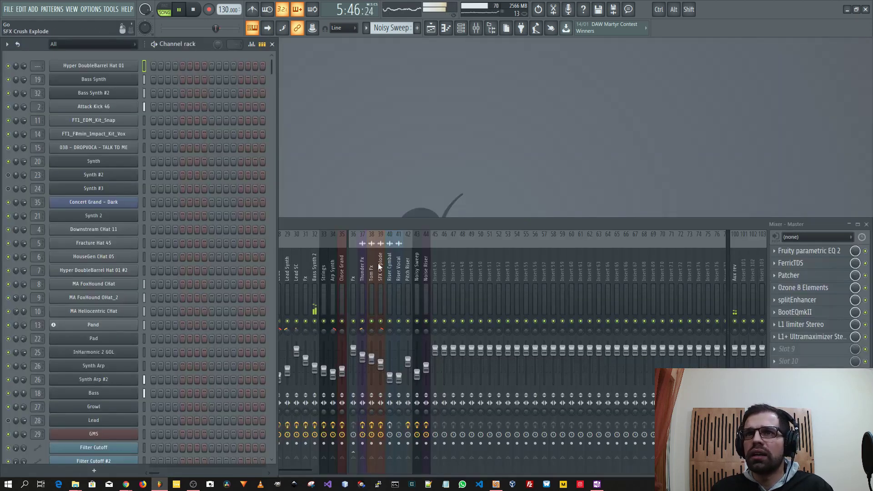
left_click(337, 223)
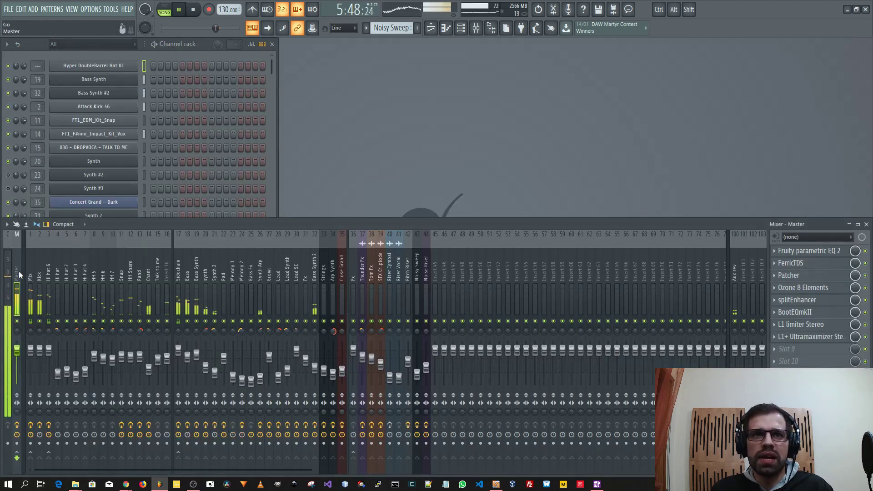
left_click(32, 275)
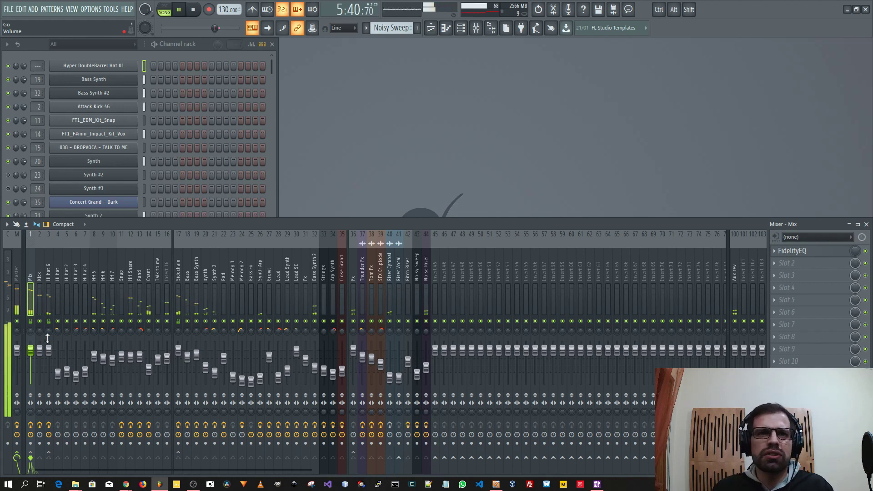
left_click(17, 296)
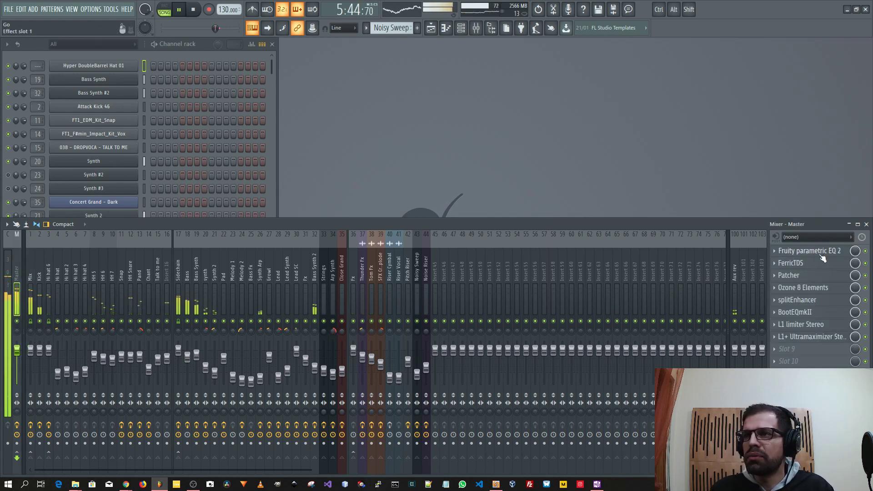
key("space")
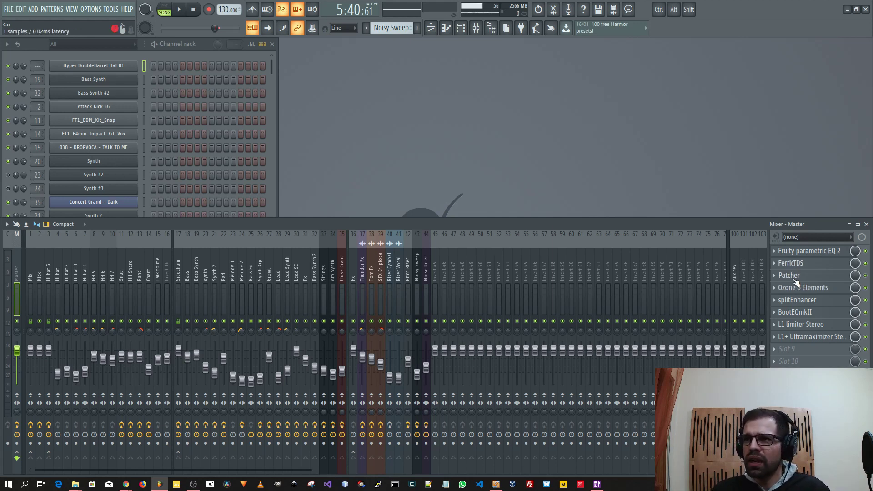
- Rename the Patcher effect on the Master track as "Mid/Side Eq"
right_click(796, 278)
type("Mid/Side")
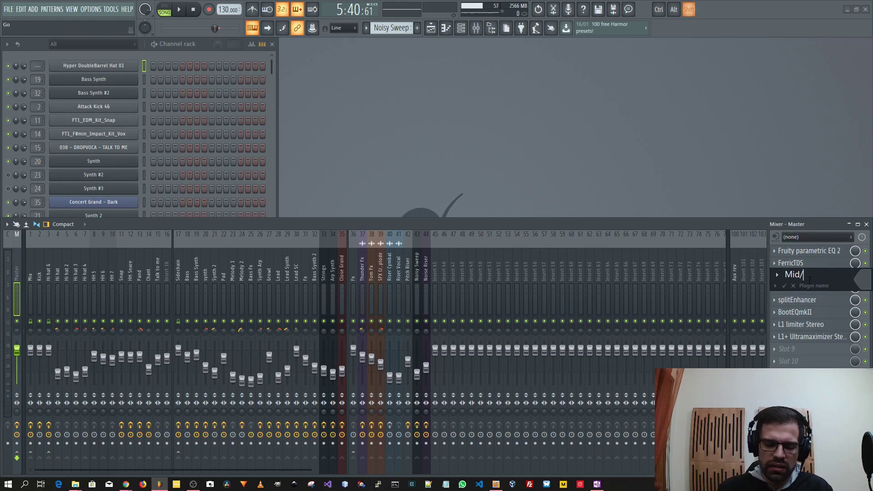
type("q")
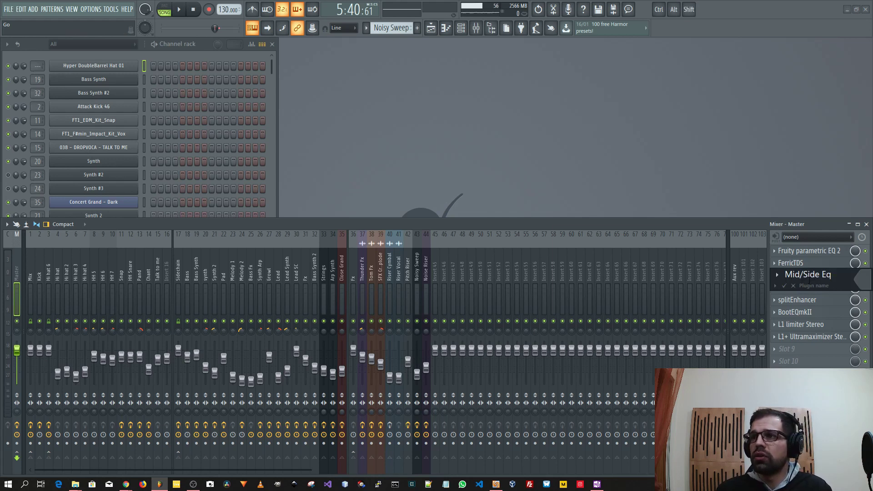
key("Return")
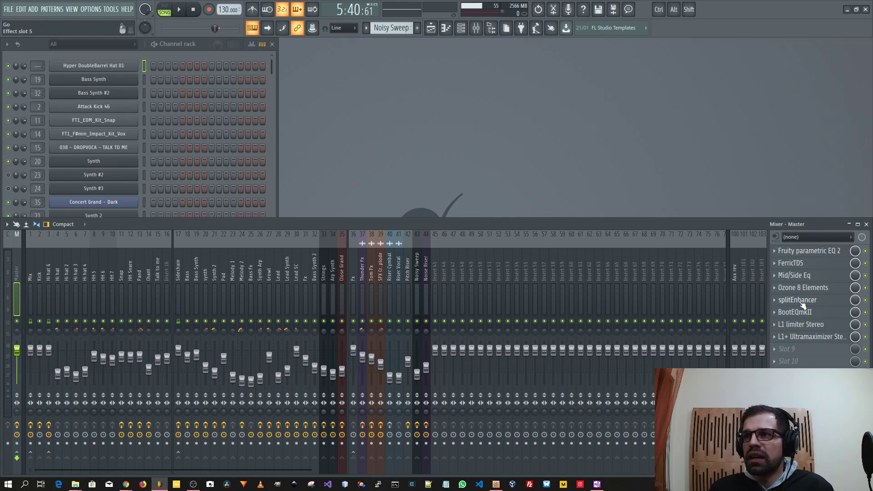
- Examine the splitEnhancer and BootEQmkII settings on the Master track, closing each plugin after viewing
left_click(812, 303)
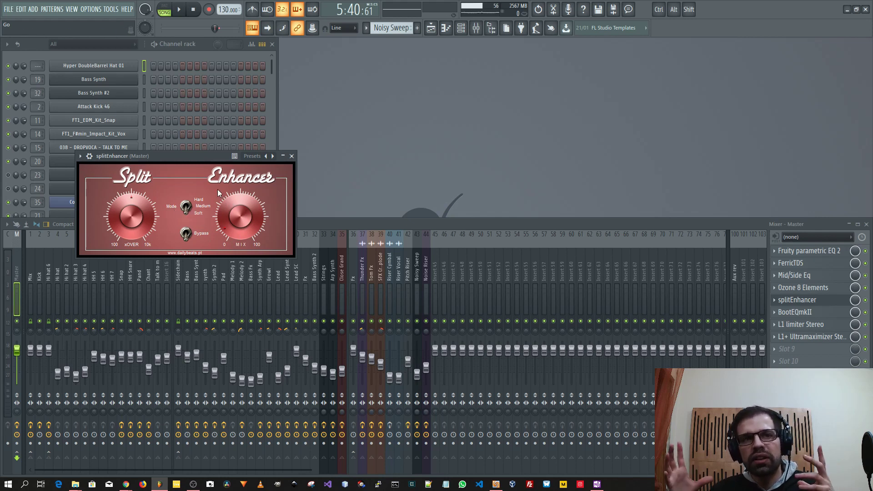
left_click(292, 157)
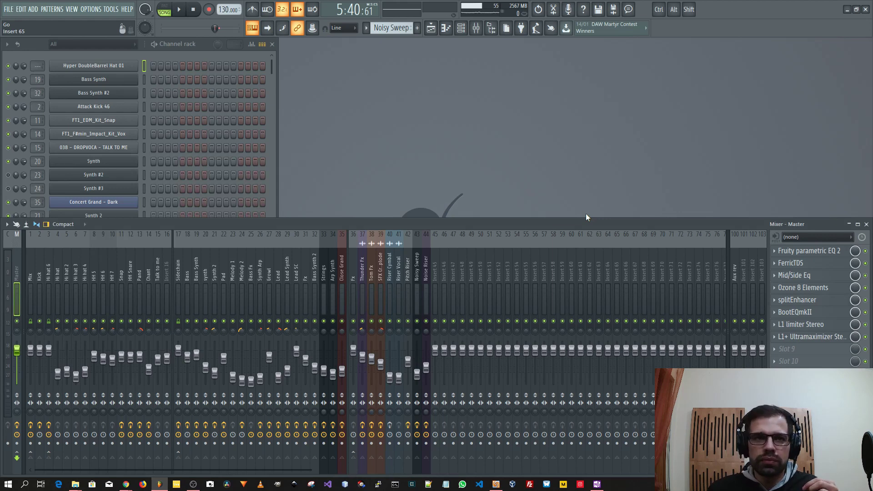
left_click(807, 312)
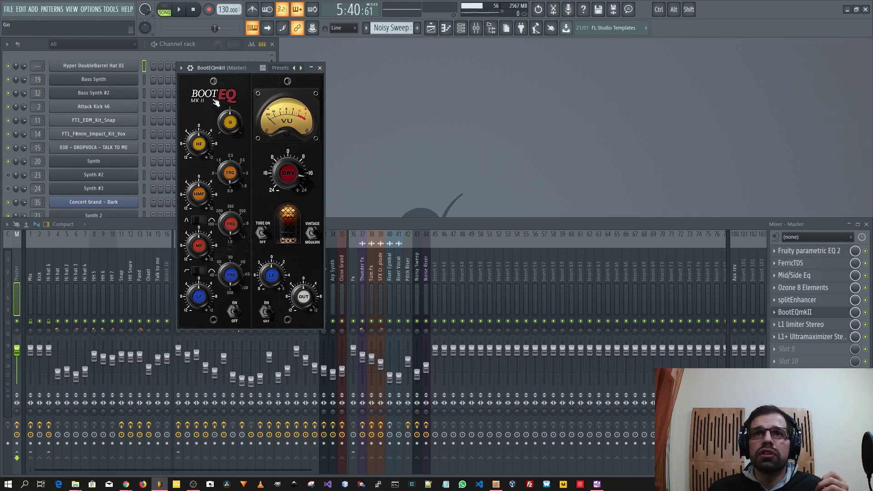
left_click(321, 68)
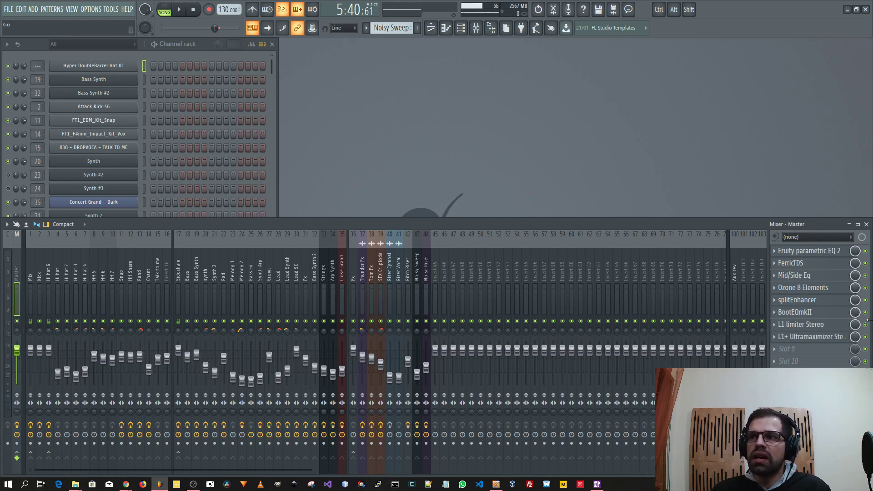
- Play the loop and bypass BootEQmkII, splitEnhancer, Ozone 8 Elements, Mid/Side Eq and FerricTDS on the Master track
key("space")
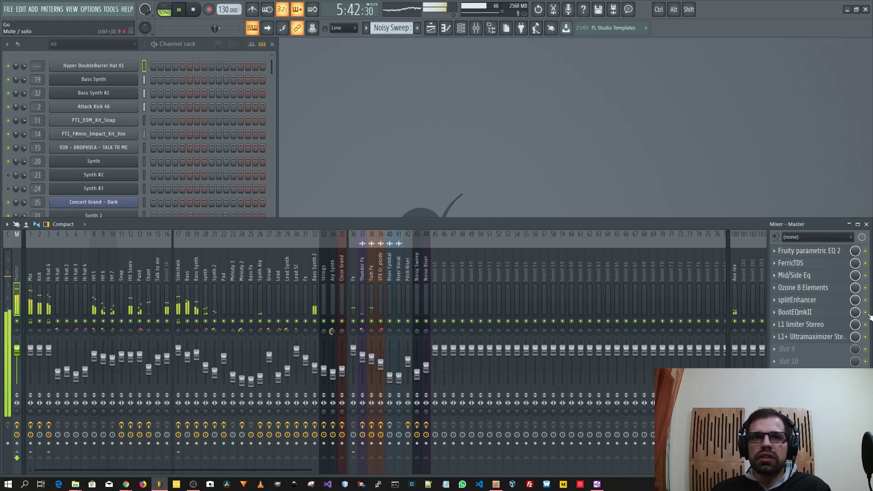
left_click(866, 313)
left_click(866, 300)
left_click(866, 288)
left_click(866, 276)
left_click(866, 263)
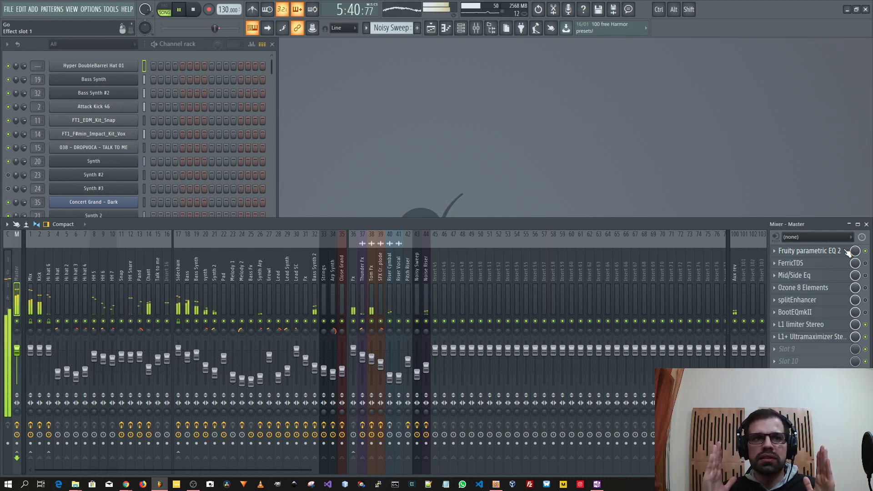
- Re-enable FerricTDS, Mid/Side Eq, Ozone 8 Elements, splitEnhancer and BootEQmkII while listening to the loop, and stop playback
left_click(865, 264)
left_click(866, 276)
left_click(865, 288)
left_click(866, 301)
left_click(866, 312)
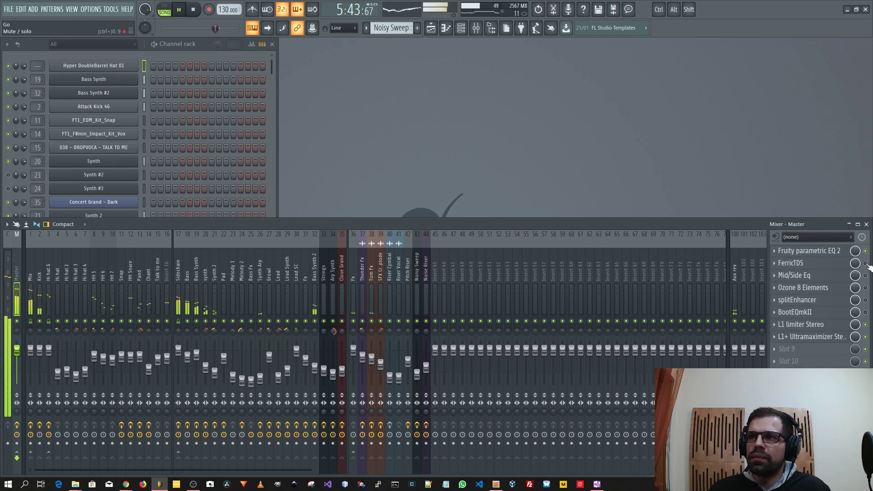
left_click(865, 312)
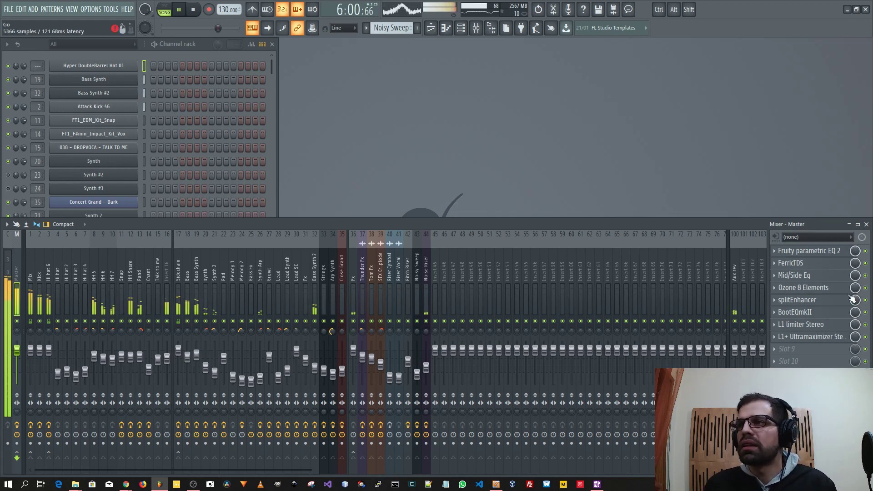
key("space")
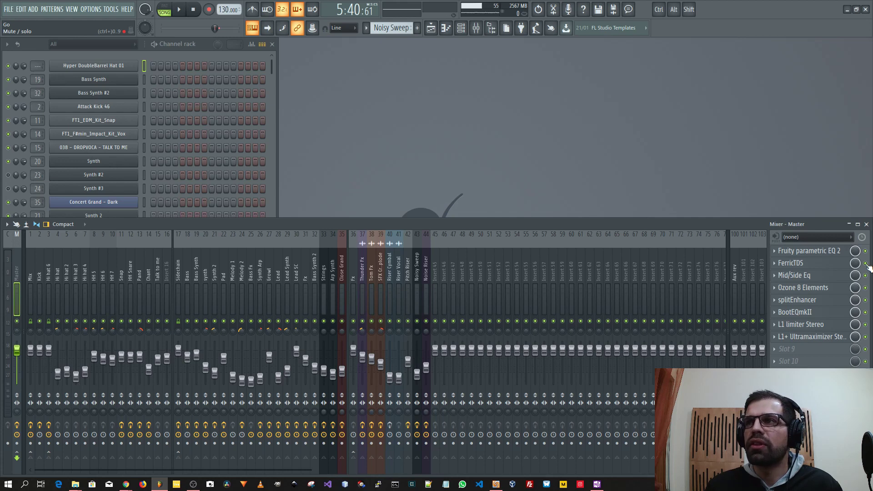
- Load Edison into slot 9 of the Master track and reposition its window
left_click(802, 355)
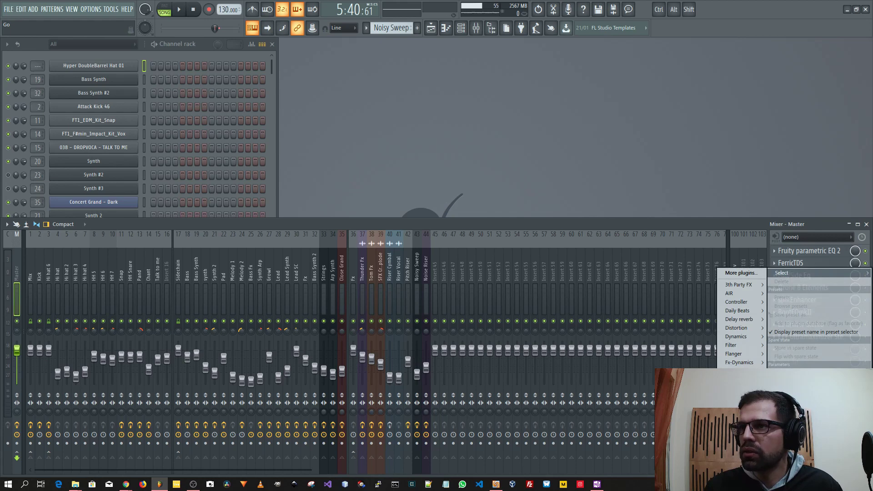
left_click(789, 432)
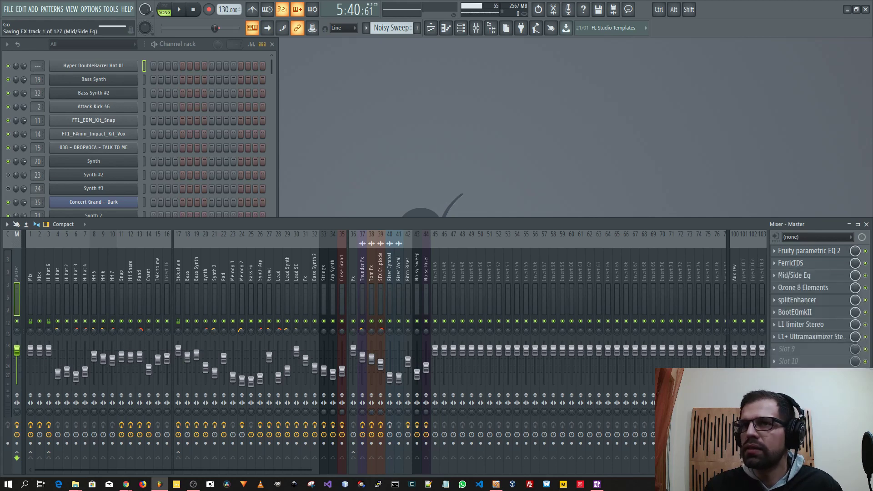
left_click_drag(177, 70, 241, 70)
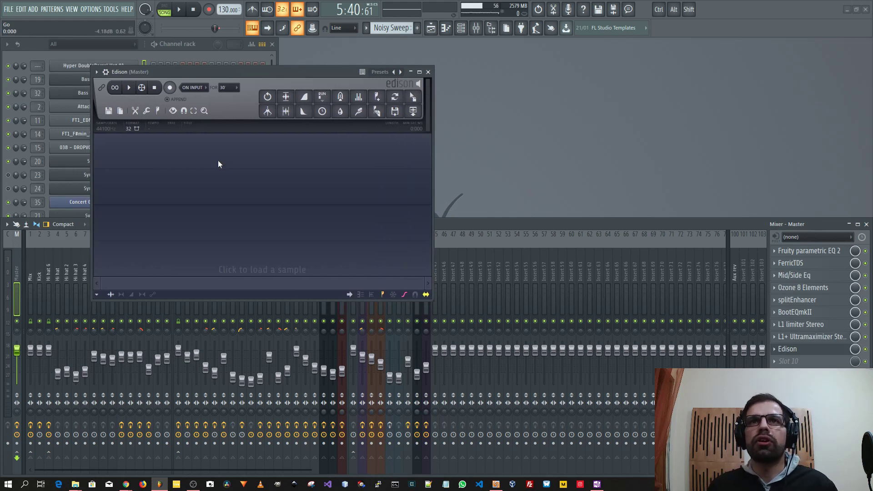
- Set Edison to record On Play, arm it and record the loop with the Master effects enabled
left_click(191, 87)
left_click(195, 122)
left_click(170, 87)
left_click(180, 10)
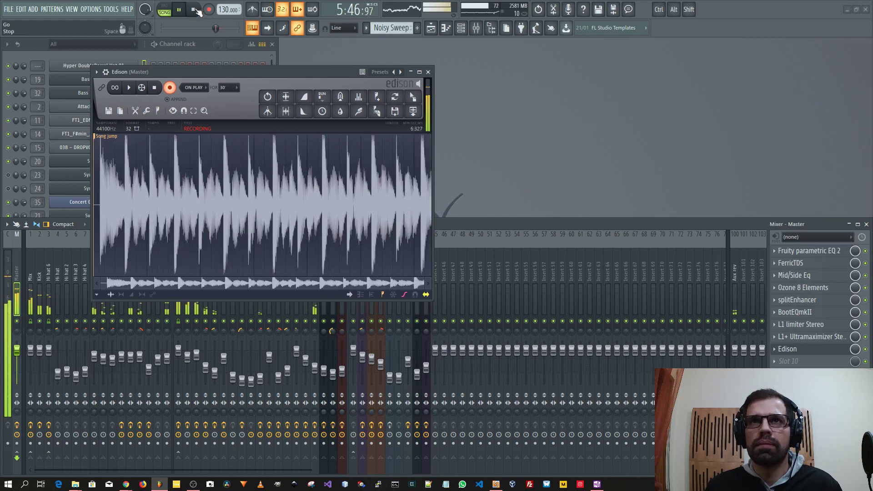
left_click(194, 9)
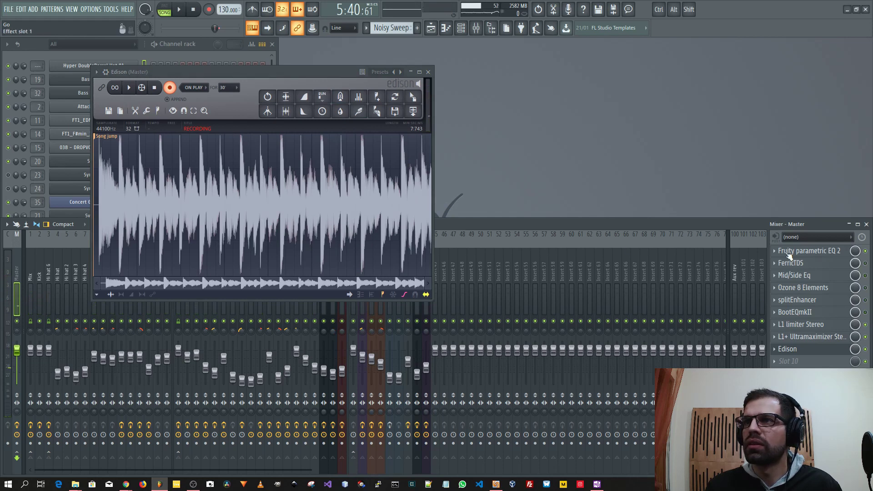
- Record the loop again in Edison with the mastering effects from FerricTDS to BootEQmkII bypassed, and play back the recording
left_click(180, 12)
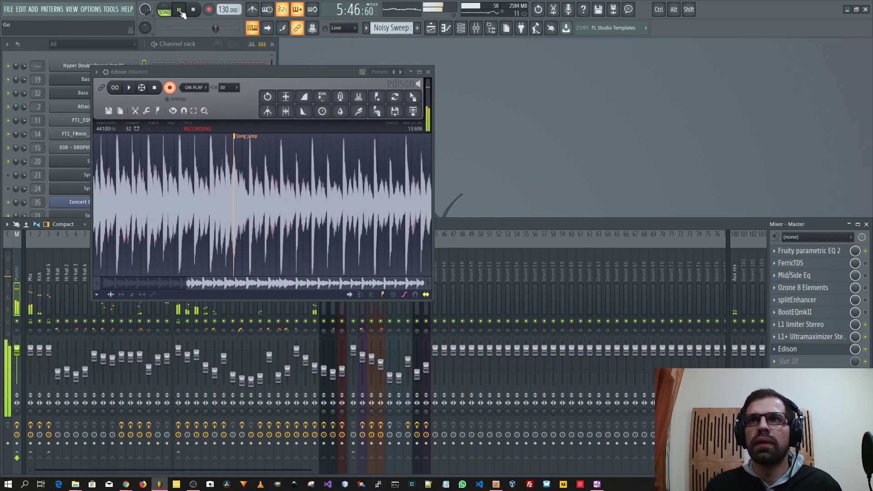
left_click(180, 11)
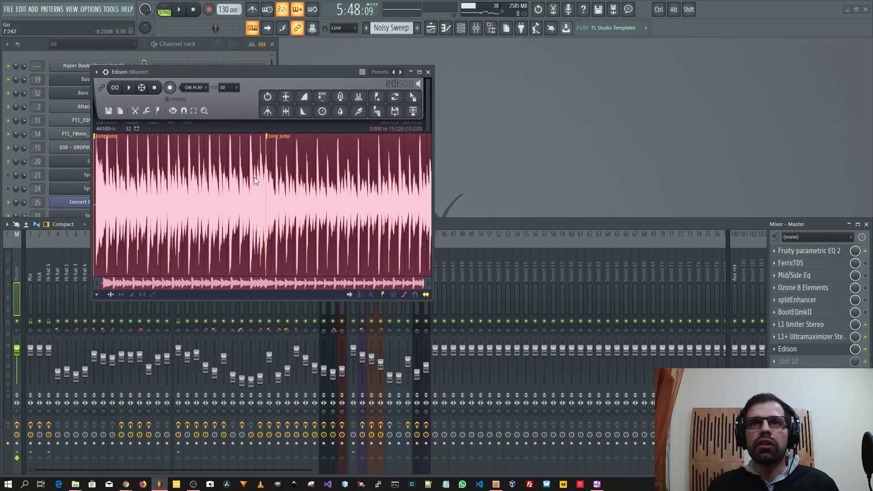
left_click(131, 88)
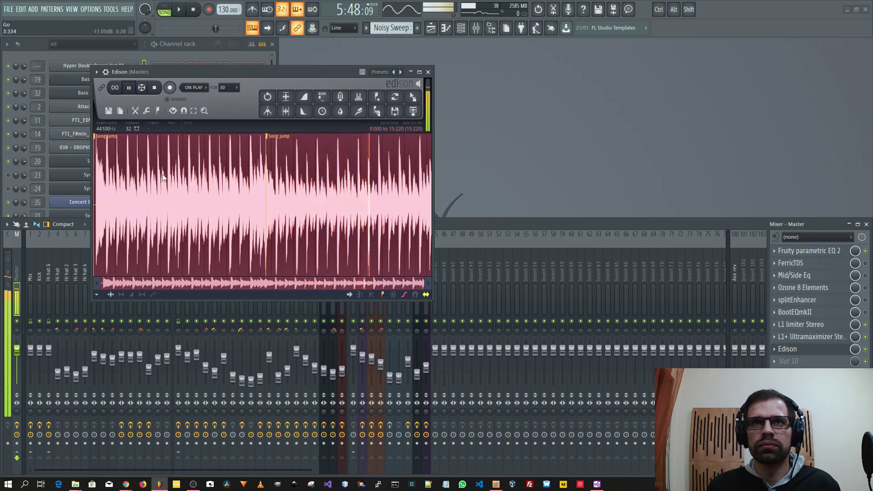
- Enable looped playback of the Edison recording, listen to compare its mastered and bypassed sections, and stop playback
left_click(115, 88)
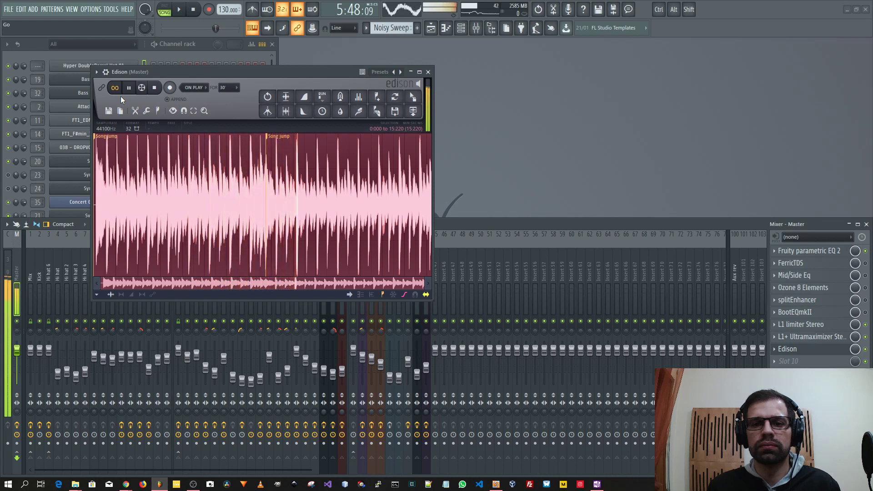
key("space")
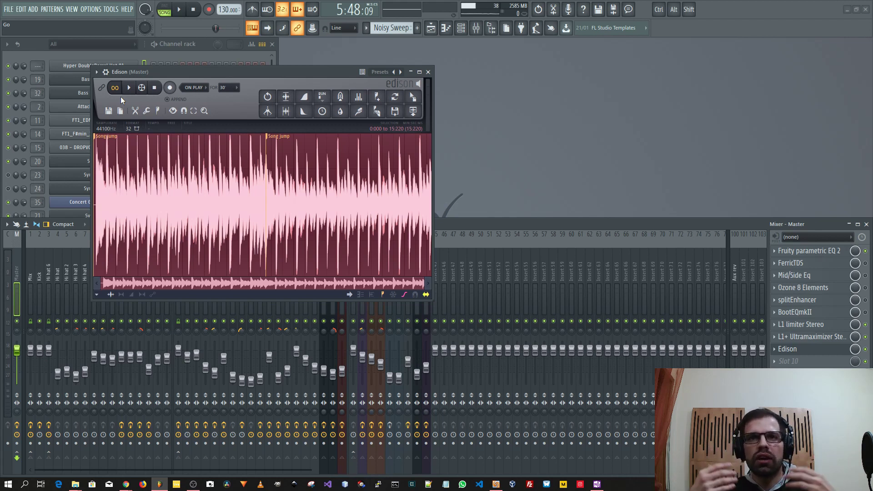
key("space")
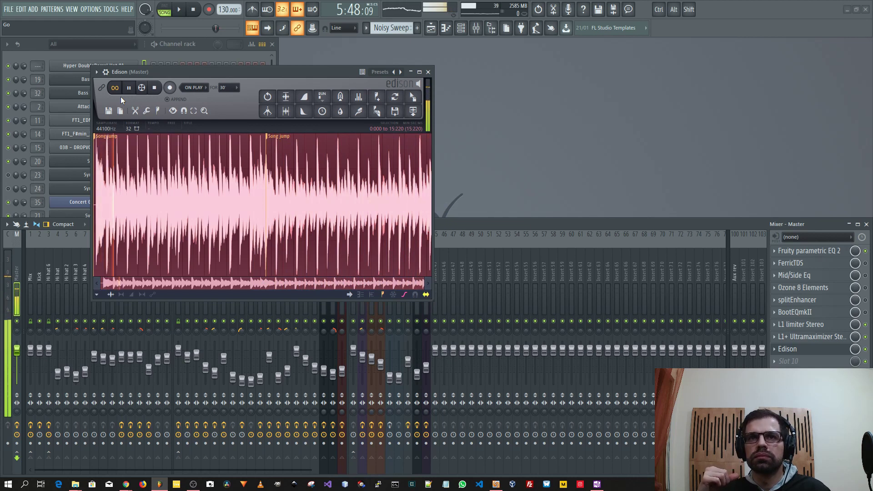
key("space")
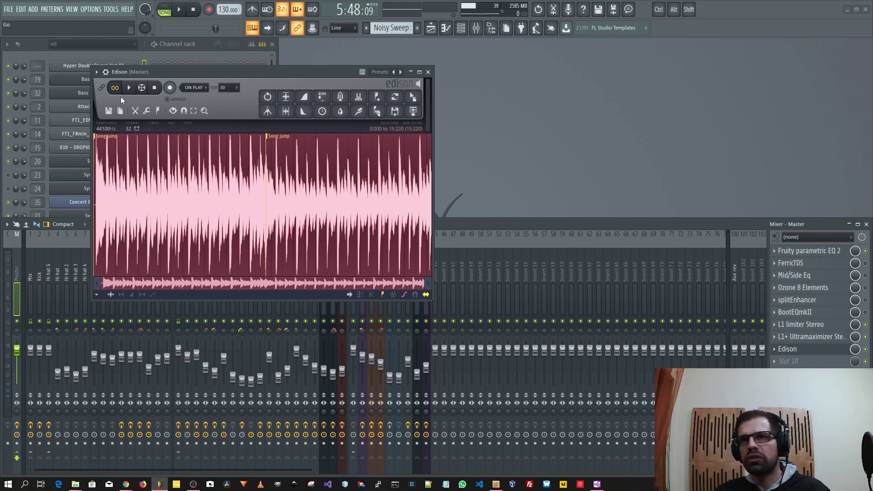
- Close Edison and delete it from slot 9 of the Master track
left_click(428, 71)
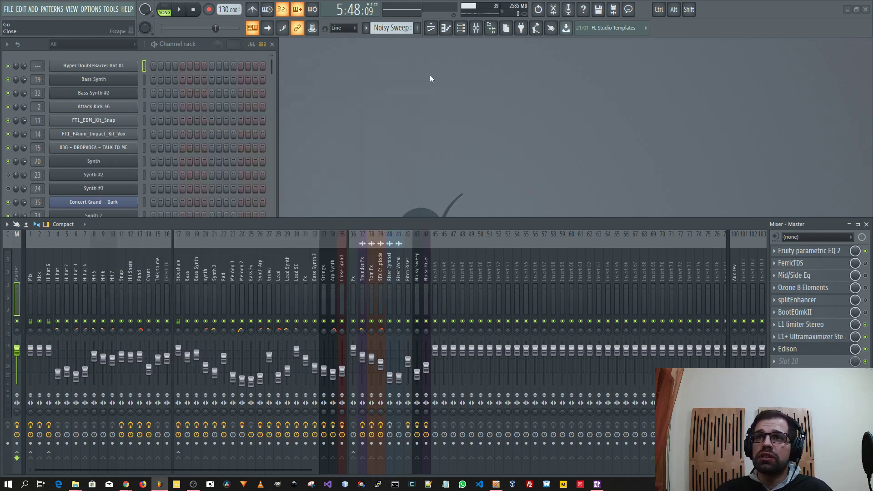
left_click(775, 349)
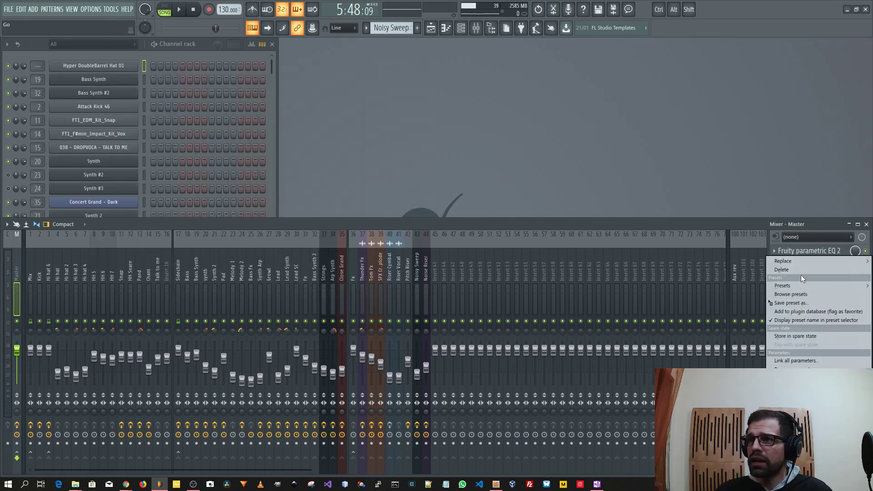
left_click(797, 270)
- Re-enable BootEQmkII, splitEnhancer, Ozone 8 Elements and Mid/Side Eq on the Master track
left_click(865, 312)
left_click(866, 299)
left_click(865, 287)
left_click(866, 275)
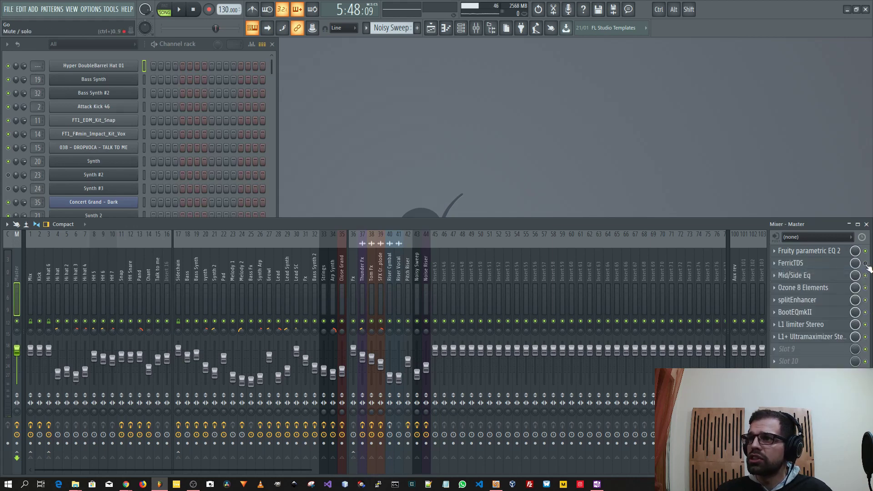
- Show the whole song arrangement in the Playlist and return the song position to the start
left_click(431, 28)
scroll(506, 64, "down", 10, "ctrl")
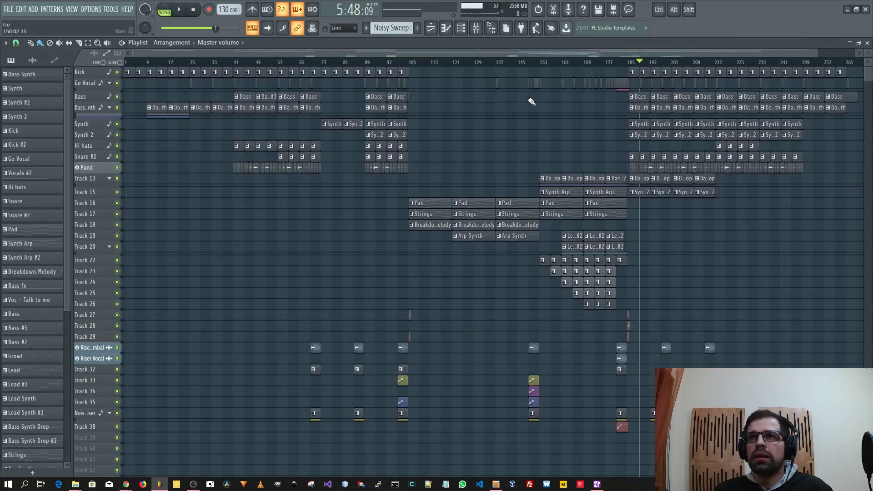
left_click(199, 13)
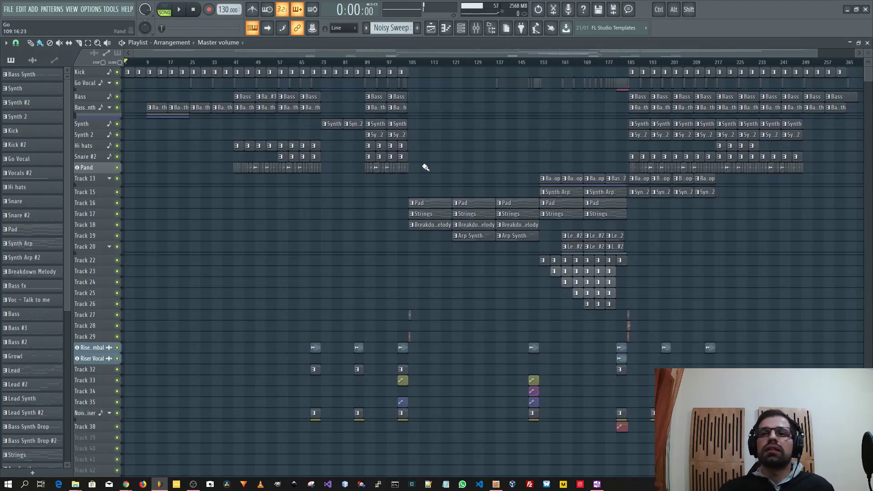